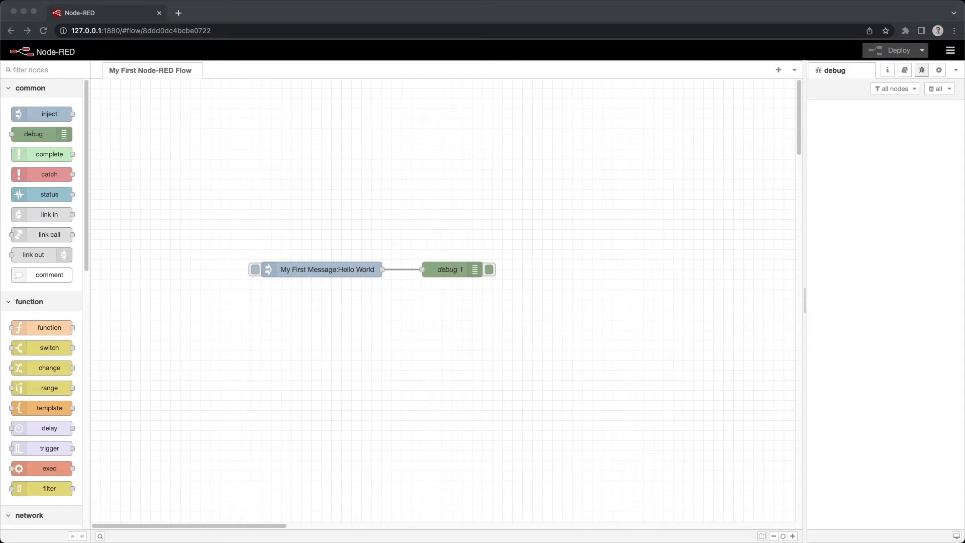
{"action": "left_click", "coordinate": [407, 396]}
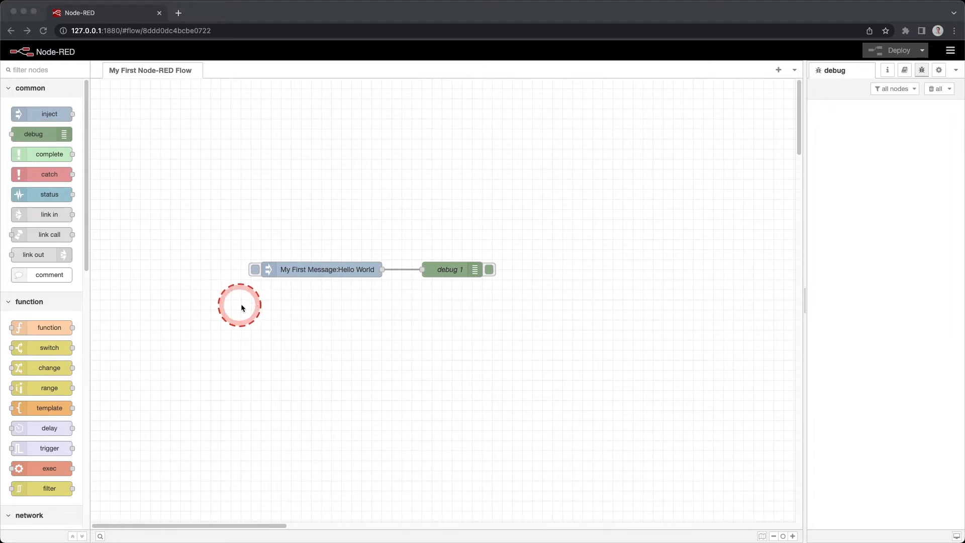
{"action": "left_click", "coordinate": [573, 180]}
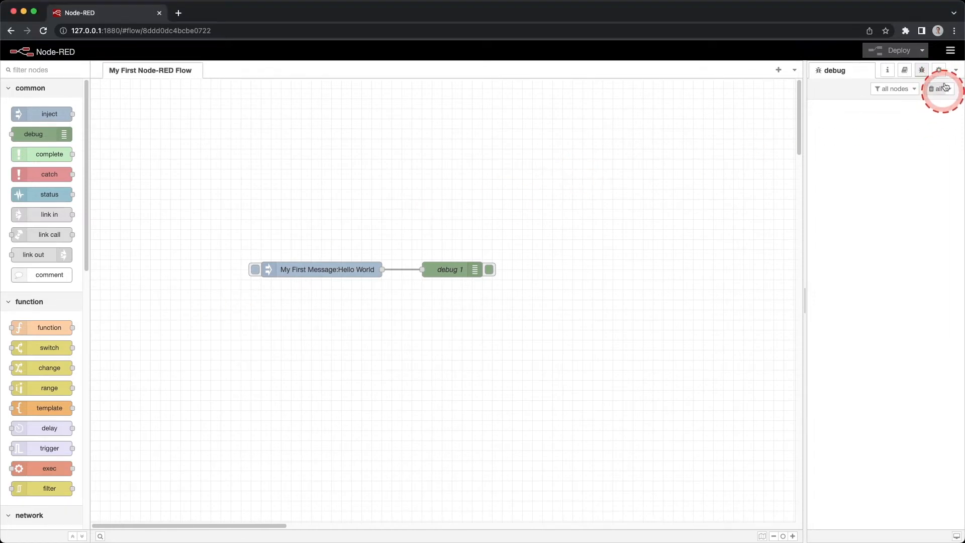
Step: Open the node export, set its scope to the current flow and keep the clipboard as the destination
{"action": "left_click", "coordinate": [950, 50]}
{"action": "mouse_move", "coordinate": [881, 94]}
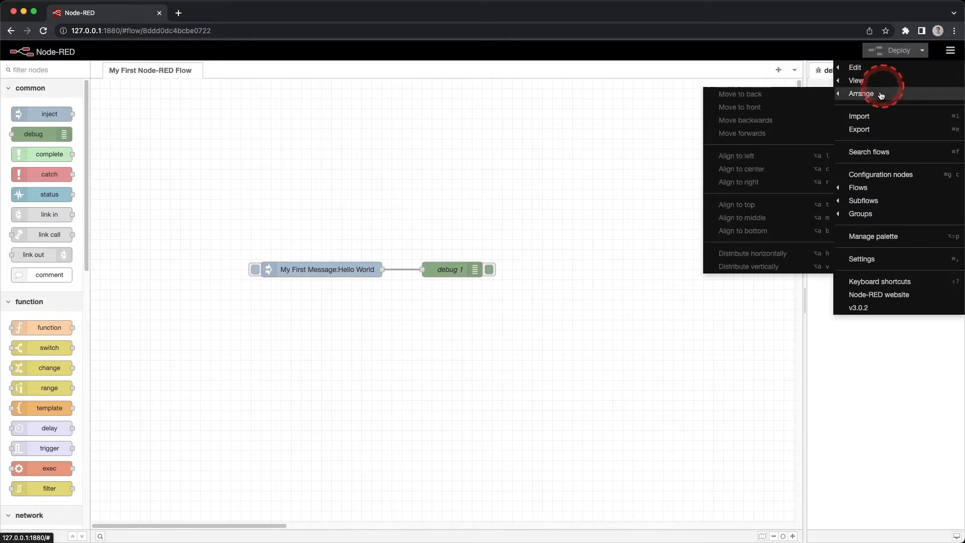
{"action": "left_click", "coordinate": [879, 131]}
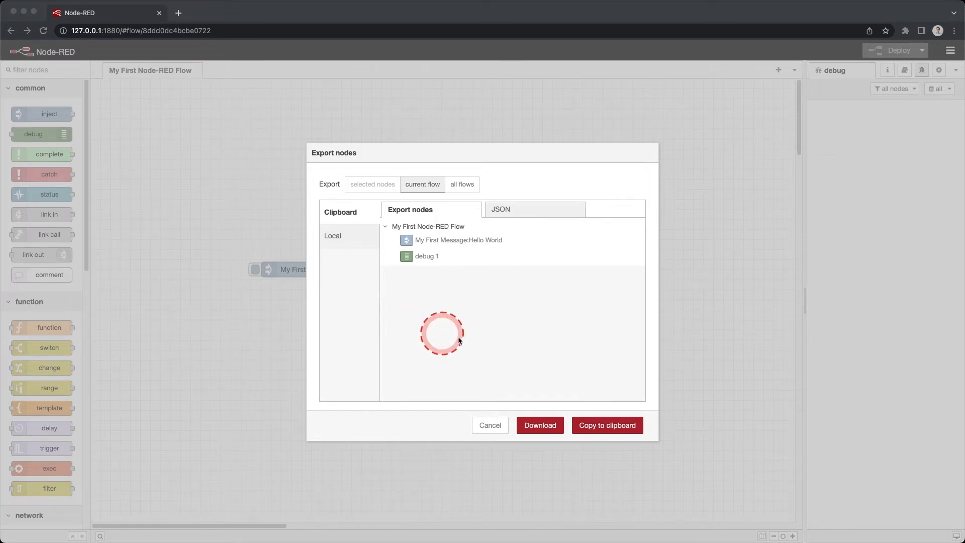
{"action": "left_click", "coordinate": [545, 356]}
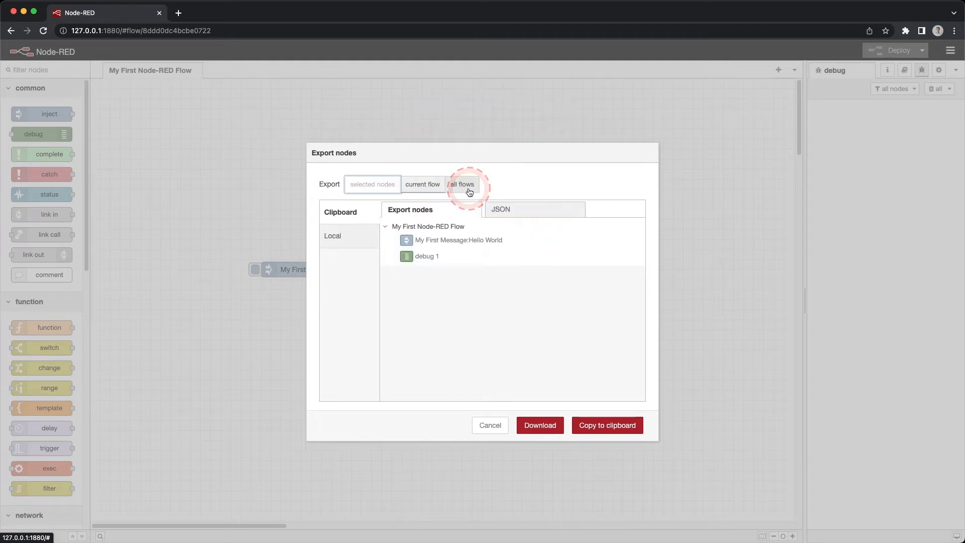
{"action": "left_click", "coordinate": [429, 188]}
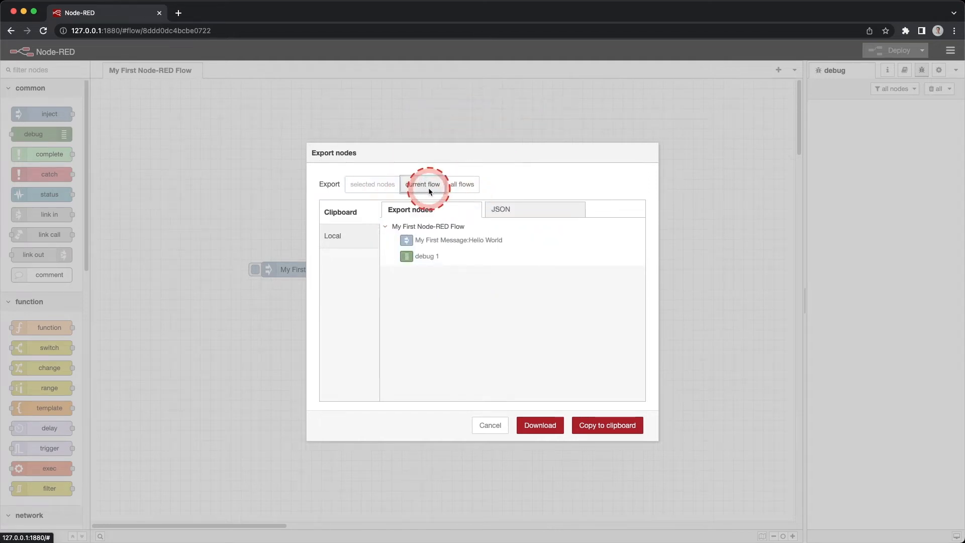
{"action": "left_click", "coordinate": [344, 242]}
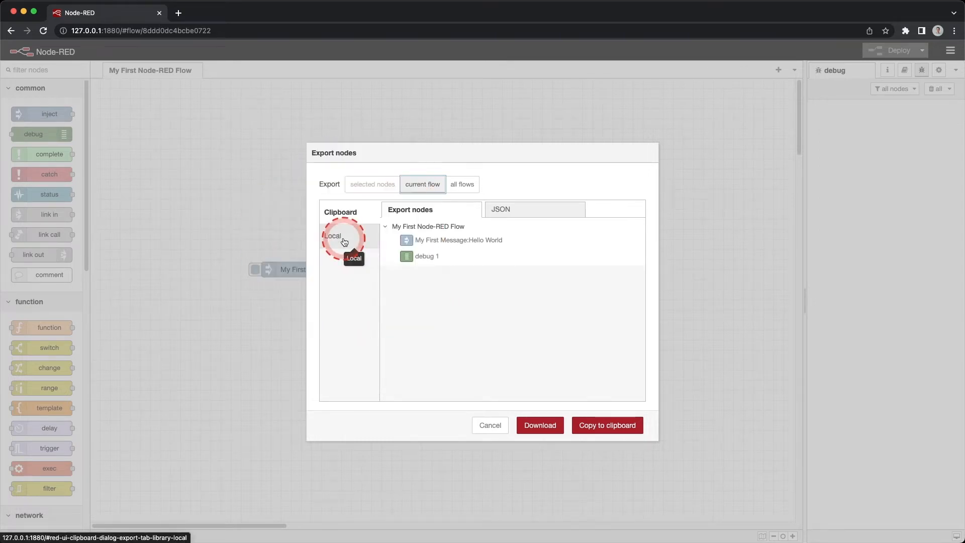
{"action": "left_click", "coordinate": [340, 213]}
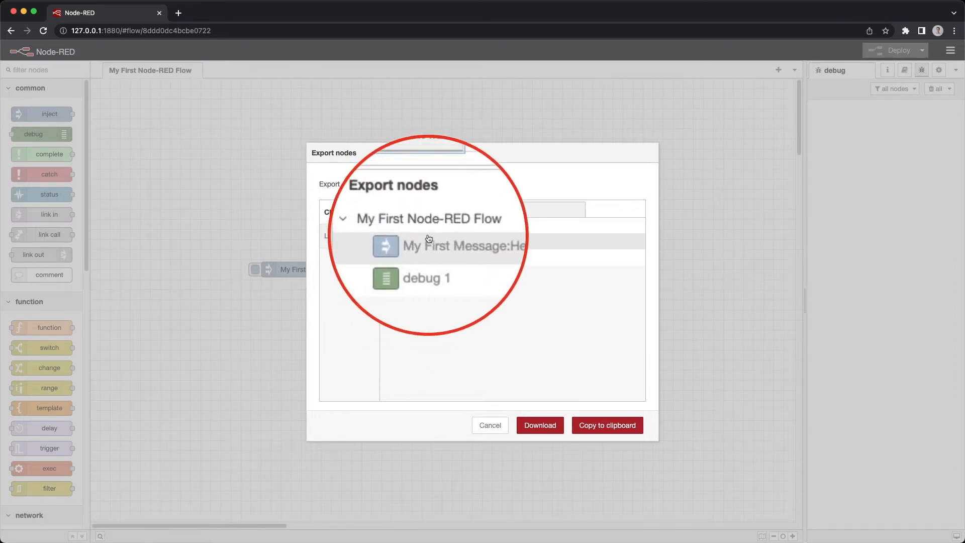
Step: Preview the JSON of the current flow and download the export as a file
{"action": "left_click", "coordinate": [516, 209]}
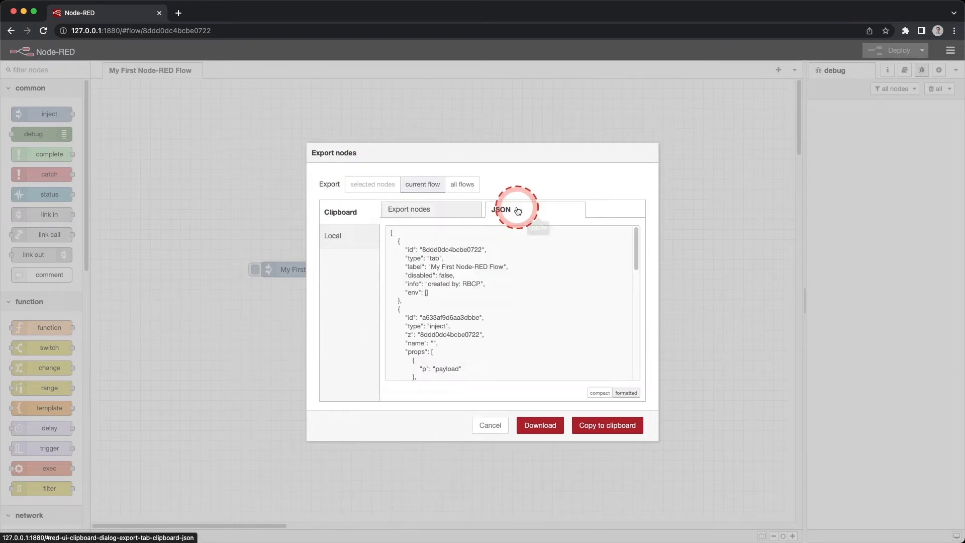
{"action": "scroll", "coordinate": [404, 297], "scroll_direction": "down", "scroll_amount": 10}
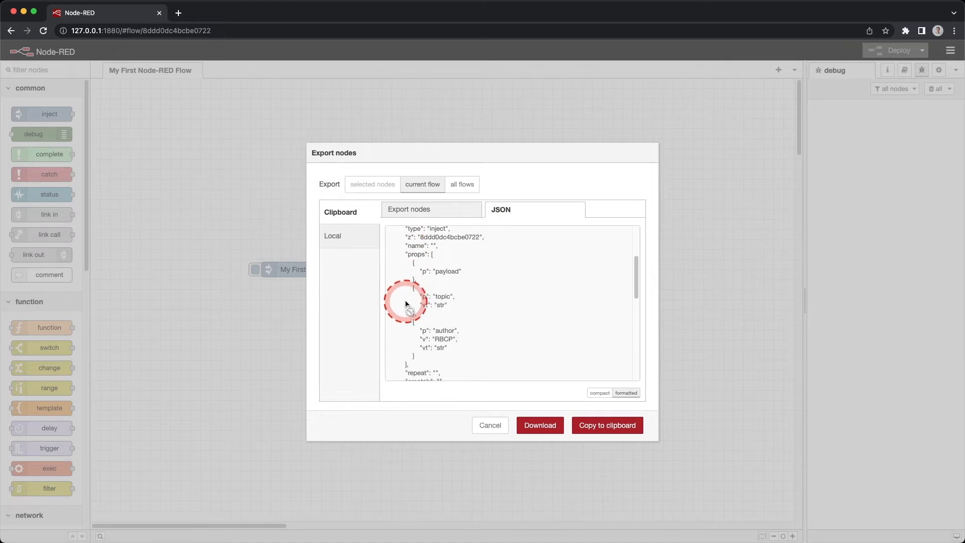
{"action": "scroll", "coordinate": [406, 303], "scroll_direction": "up", "scroll_amount": 10}
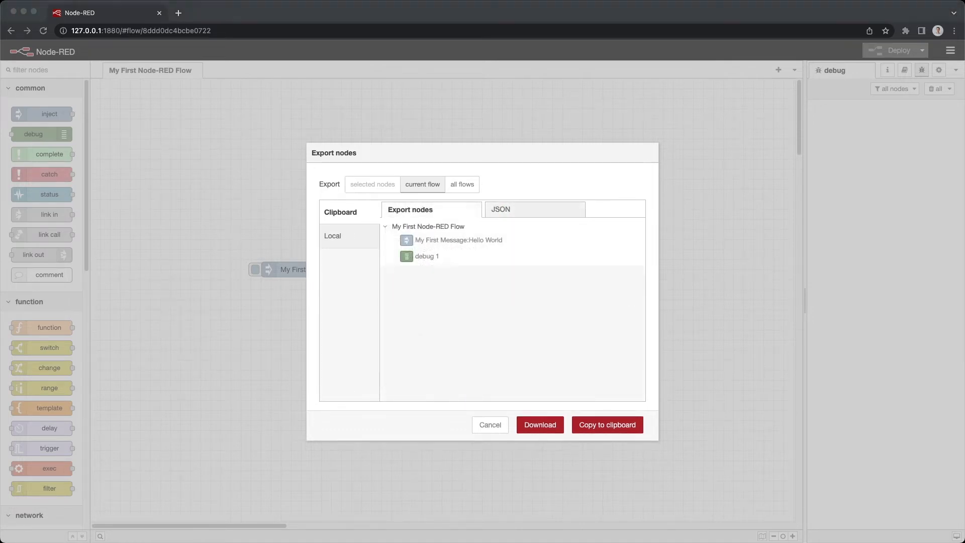
{"action": "left_click", "coordinate": [540, 425]}
Step: Open the downloaded flows.json in Visual Studio Code and look through its contents from beginning to end
{"action": "left_click", "coordinate": [40, 529]}
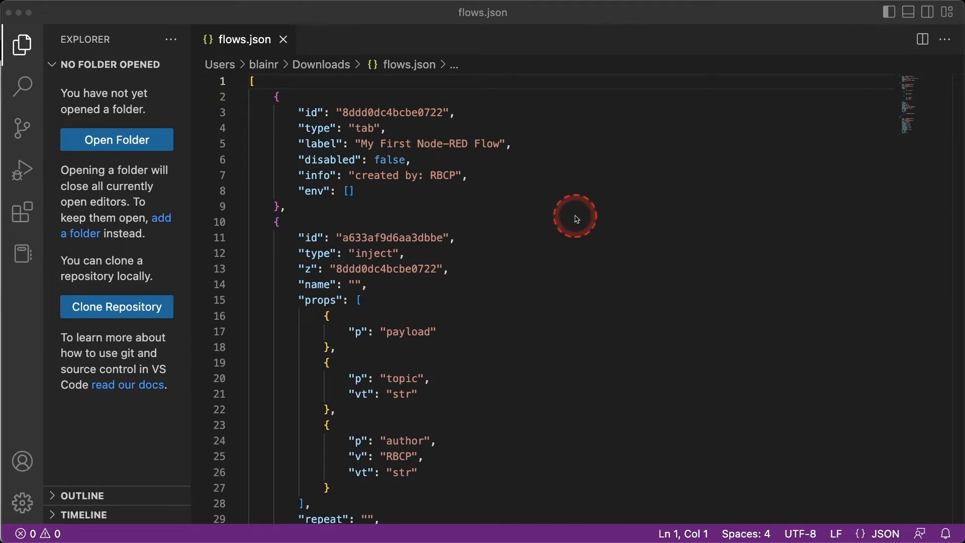
{"action": "scroll", "coordinate": [574, 219], "scroll_direction": "down", "scroll_amount": 10}
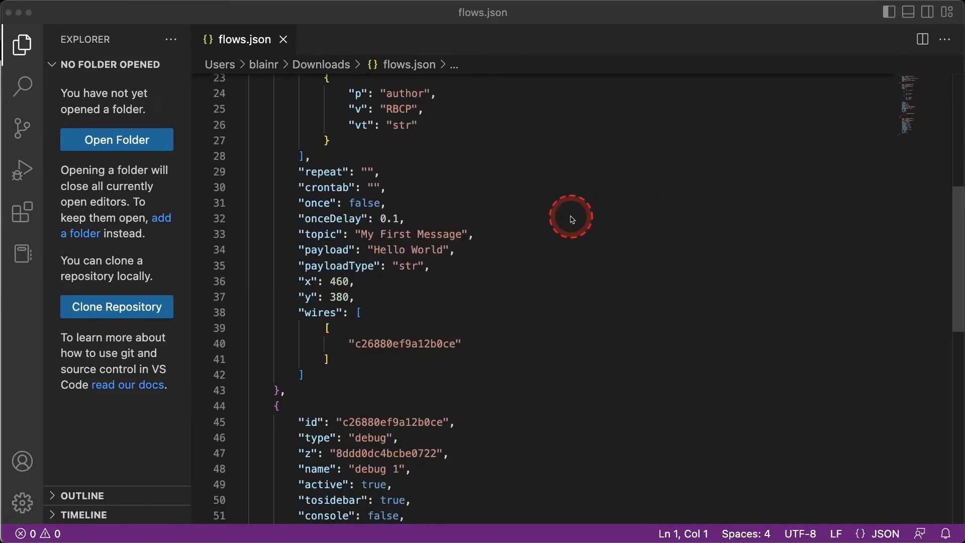
{"action": "scroll", "coordinate": [572, 219], "scroll_direction": "down", "scroll_amount": 6}
{"action": "scroll", "coordinate": [572, 219], "scroll_direction": "up", "scroll_amount": 17}
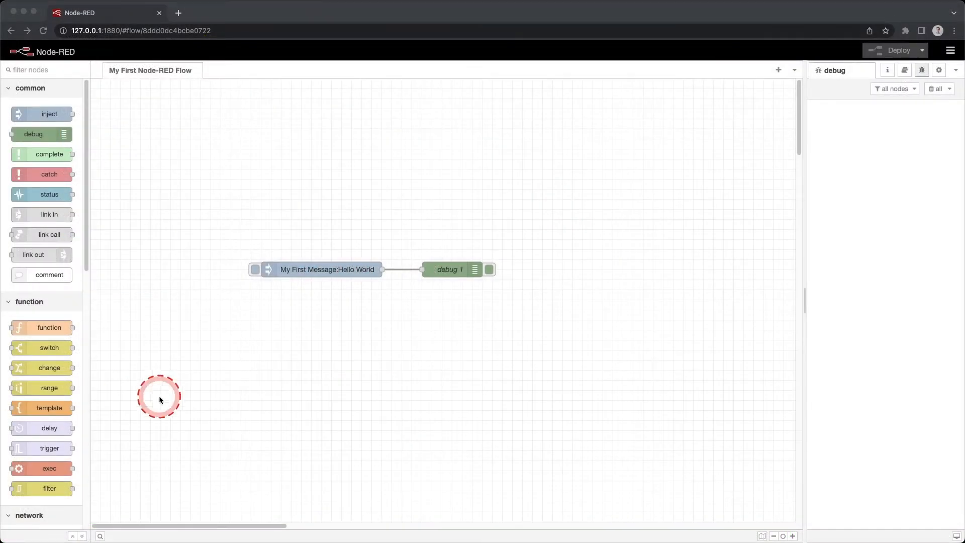
Step: Back in Node-RED, check the export contents for only the selected My First Message:Hello World node, and cancel the export
{"action": "left_click", "coordinate": [261, 383]}
{"action": "left_click_drag", "start_coordinate": [200, 218], "coordinate": [391, 337]}
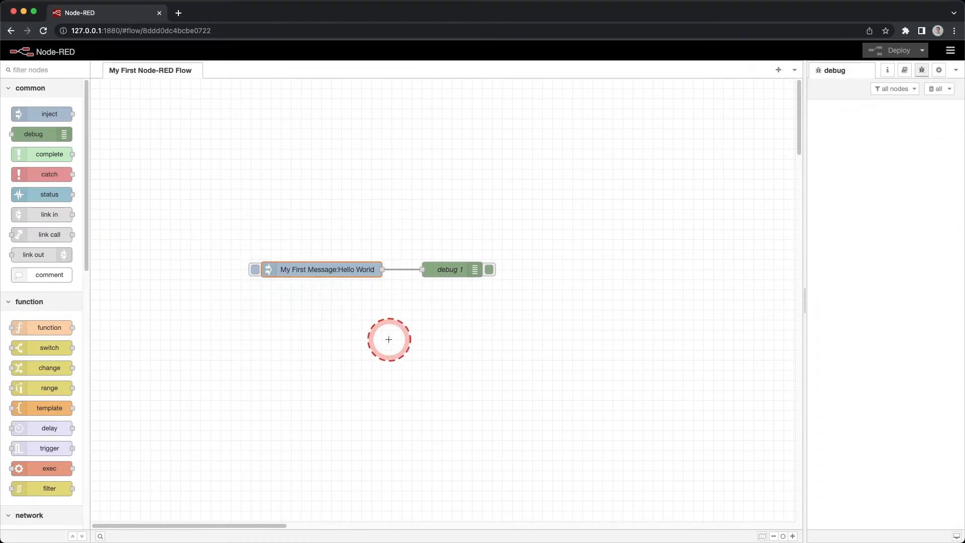
{"action": "left_click", "coordinate": [949, 50]}
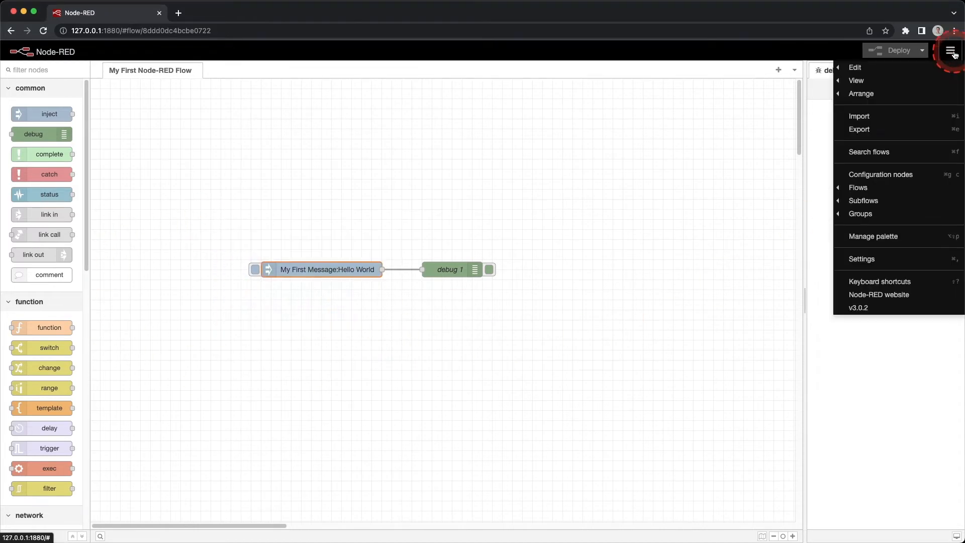
{"action": "left_click", "coordinate": [899, 129]}
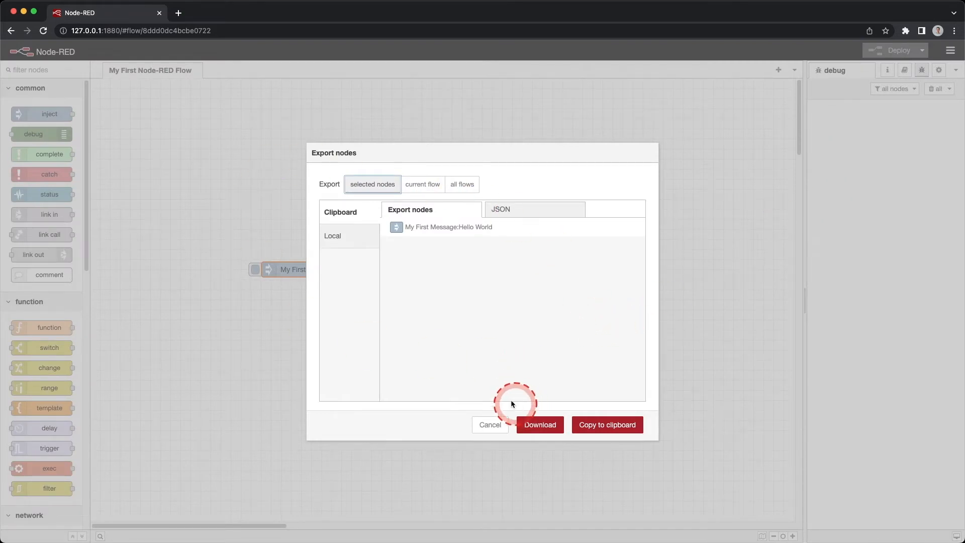
{"action": "left_click", "coordinate": [490, 423]}
{"action": "left_click", "coordinate": [492, 416]}
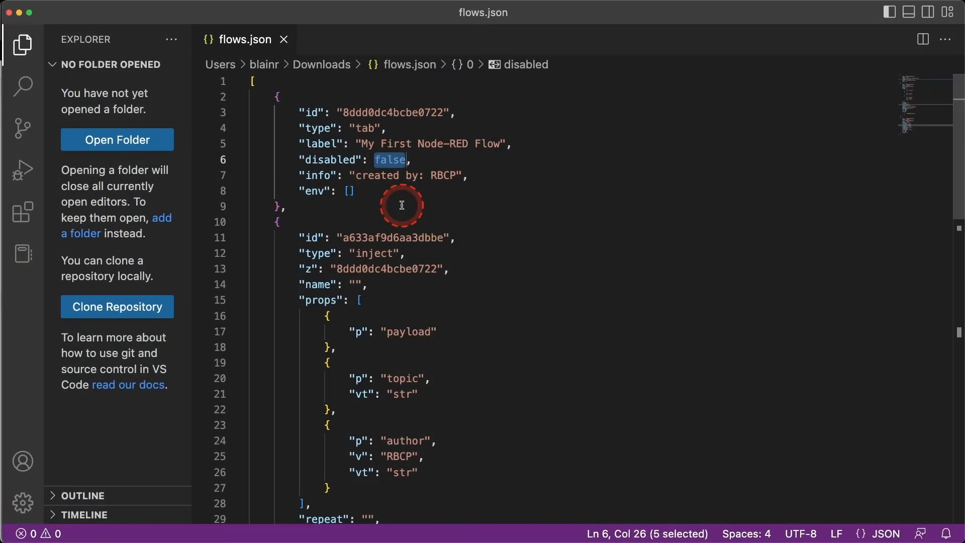
Step: In flows.json in Visual Studio Code, examine the JSON syntax of the flow's properties and the inject node's props array
{"action": "left_click", "coordinate": [403, 206]}
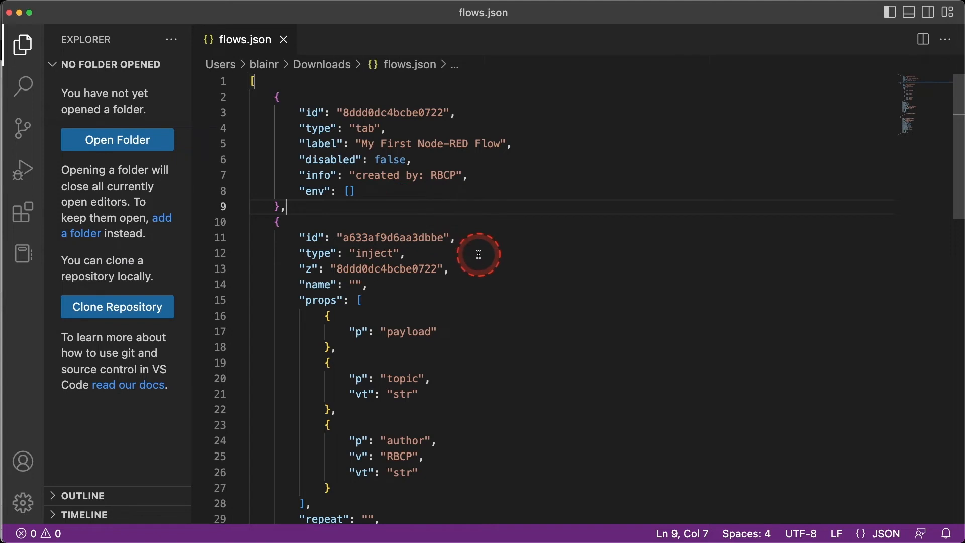
{"action": "double_click", "coordinate": [376, 161]}
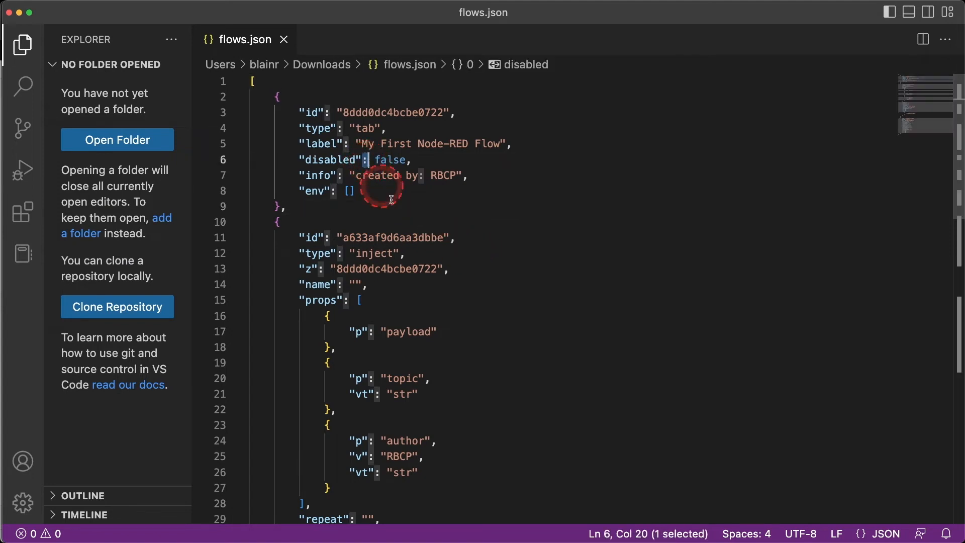
{"action": "left_click", "coordinate": [556, 293]}
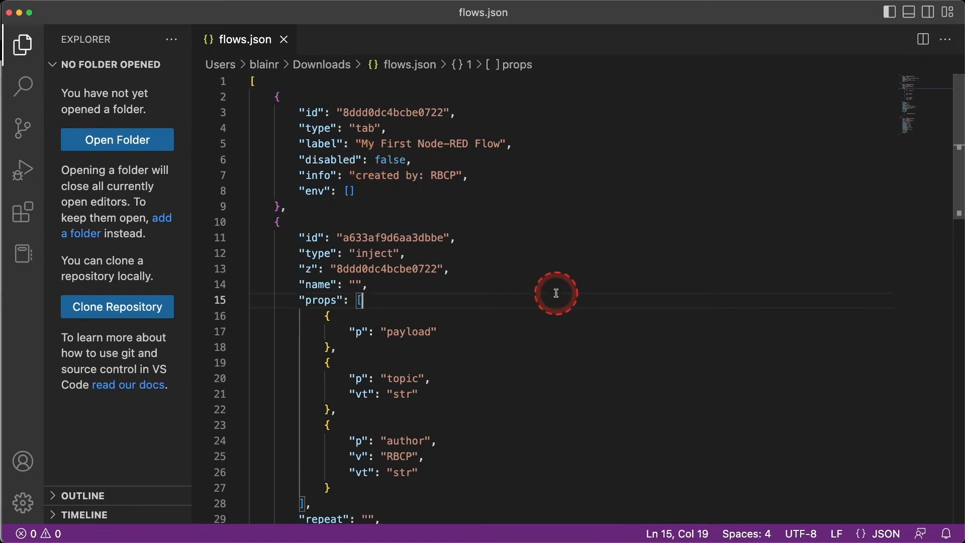
{"action": "double_click", "coordinate": [465, 175]}
{"action": "left_click", "coordinate": [538, 288]}
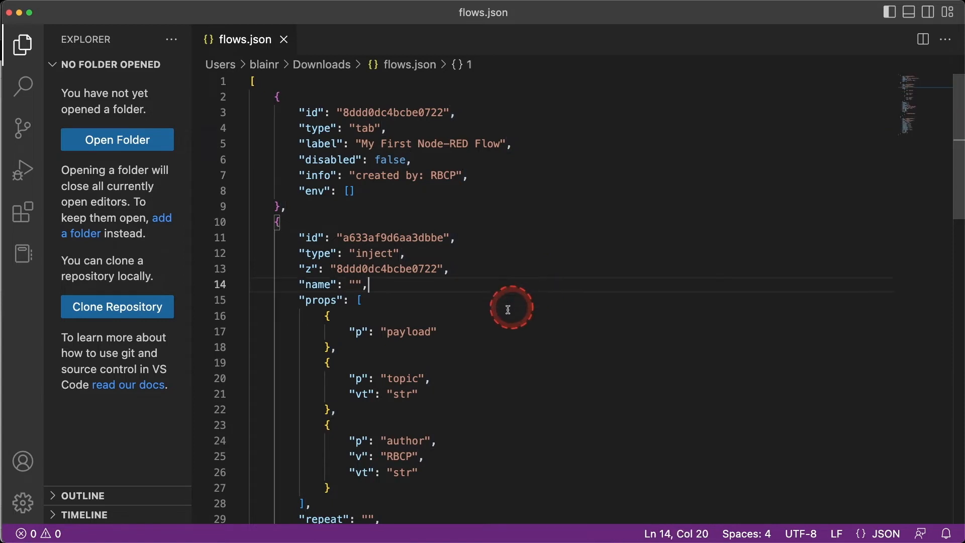
{"action": "scroll", "coordinate": [480, 356], "scroll_direction": "down", "scroll_amount": 2}
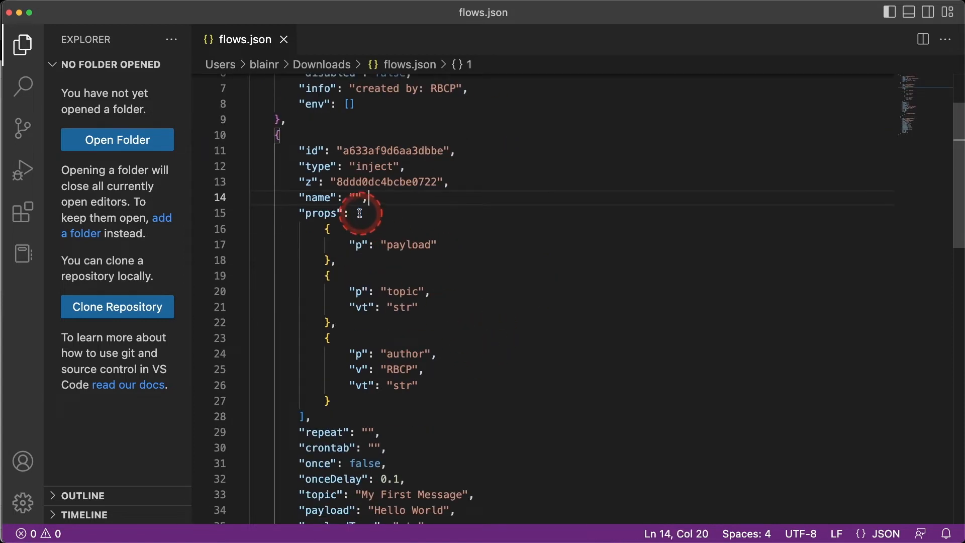
{"action": "left_click_drag", "start_coordinate": [357, 213], "coordinate": [357, 416]}
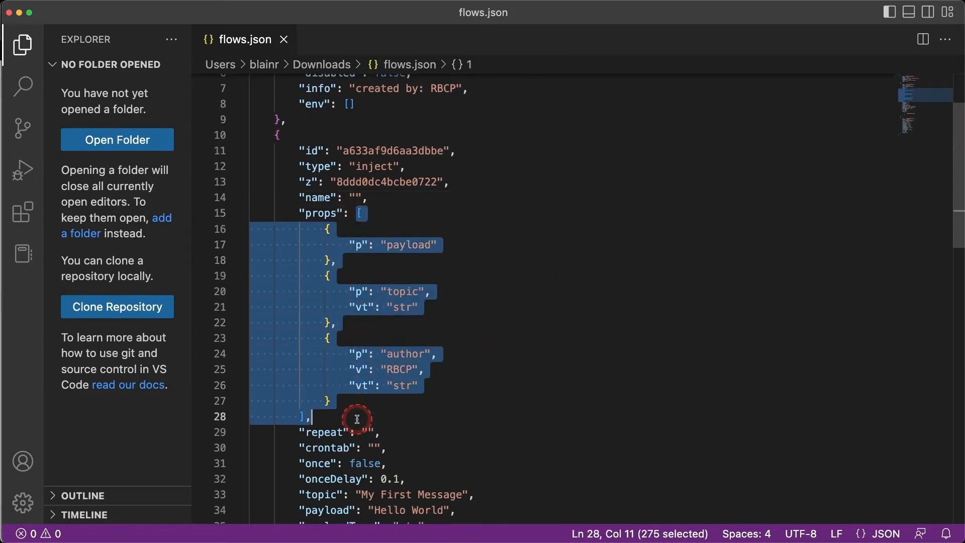
{"action": "left_click", "coordinate": [541, 411]}
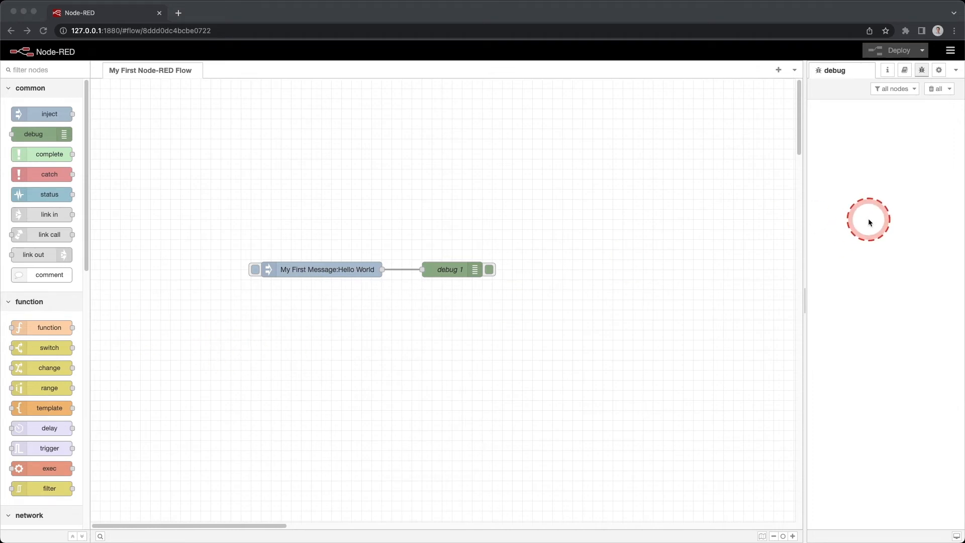
Step: In Node-RED, open the node import, review the Local and Examples sources, and choose Clipboard with the current flow as target
{"action": "left_click", "coordinate": [950, 51]}
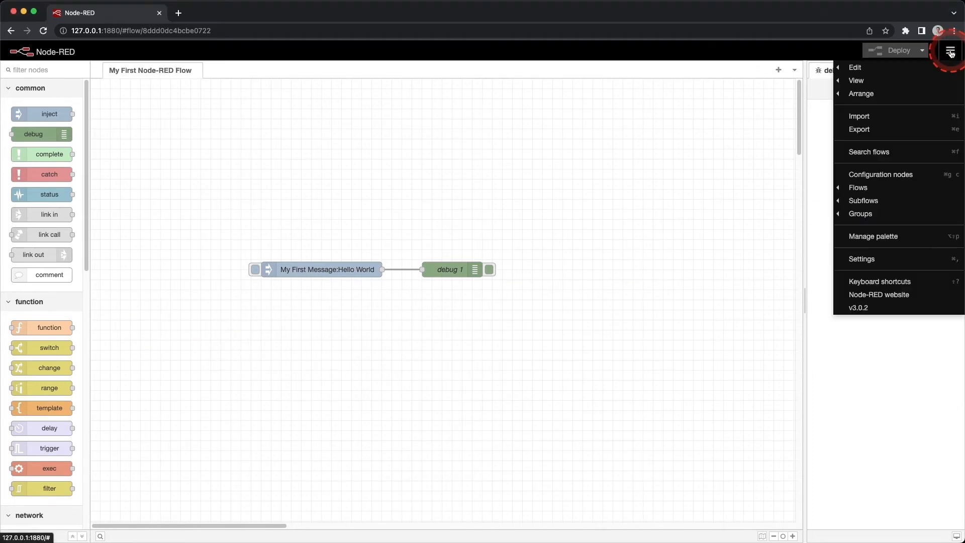
{"action": "left_click", "coordinate": [860, 118]}
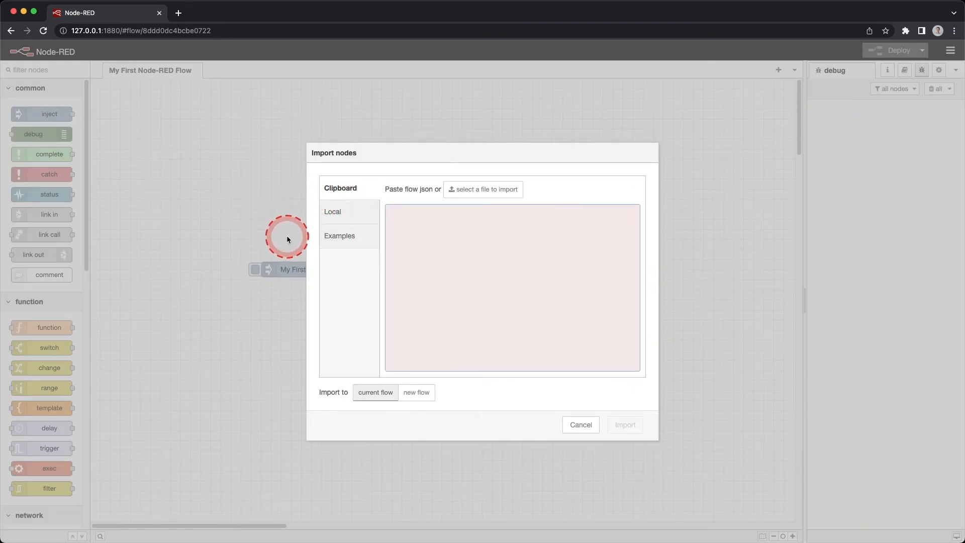
{"action": "left_click", "coordinate": [344, 216]}
{"action": "left_click", "coordinate": [347, 239]}
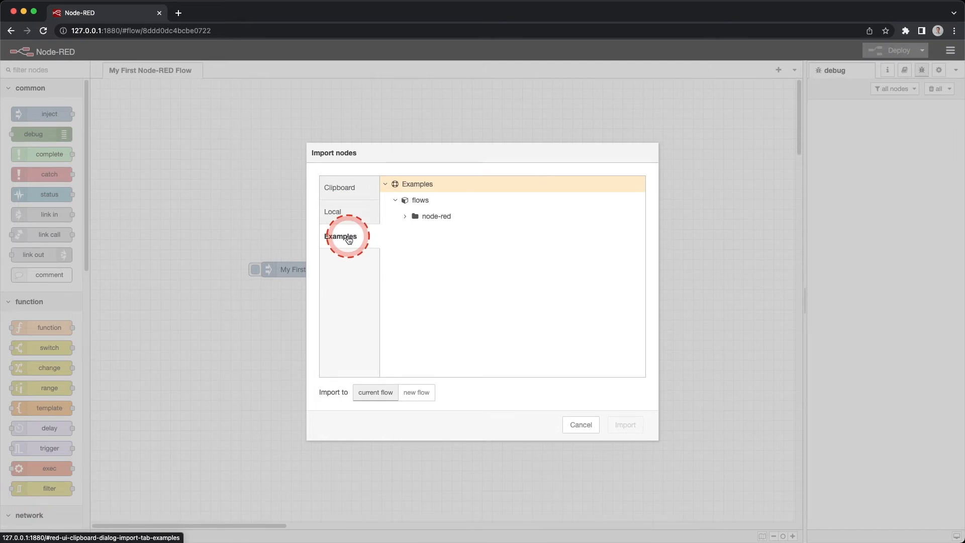
{"action": "left_click", "coordinate": [346, 191]}
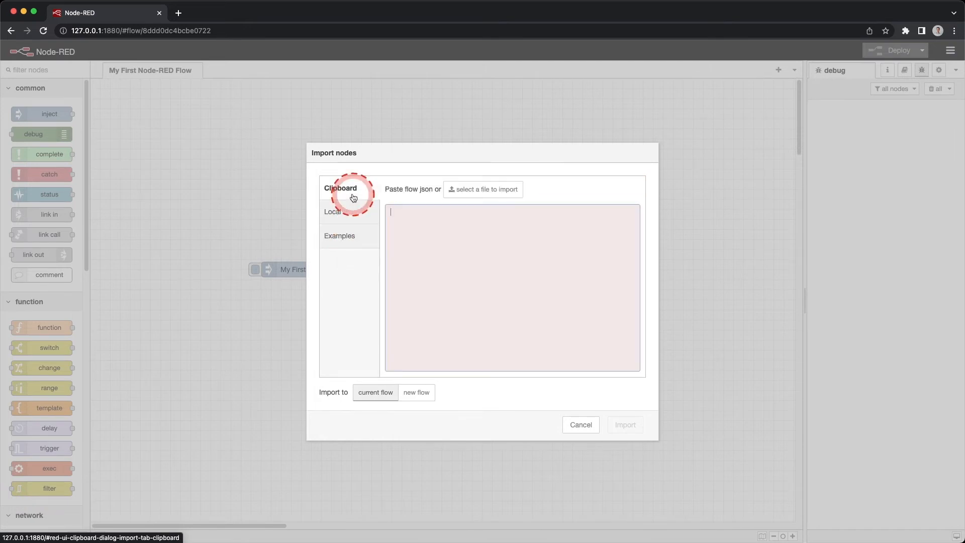
{"action": "left_click", "coordinate": [367, 390]}
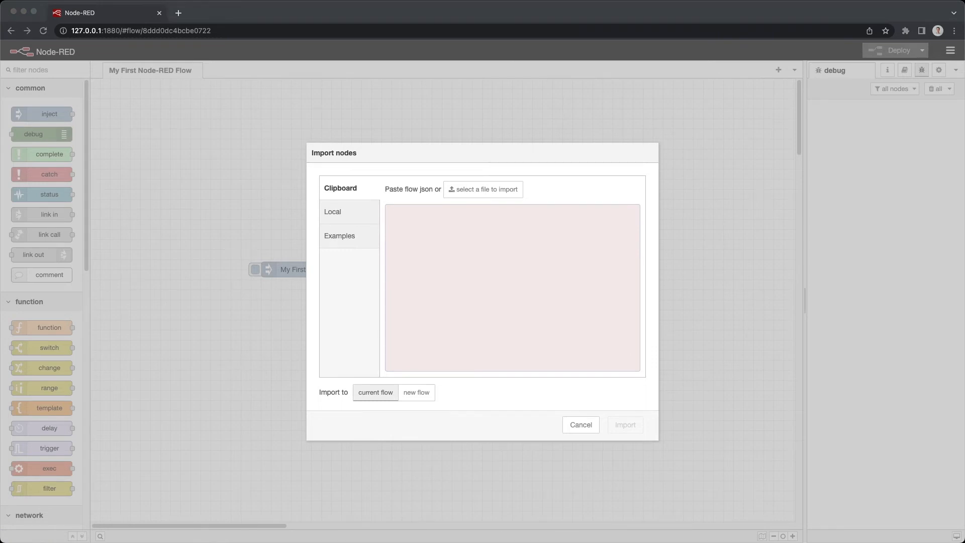
Step: Load flows.json from the Downloads folder as the file to import
{"action": "left_click", "coordinate": [542, 195]}
{"action": "left_click", "coordinate": [488, 193]}
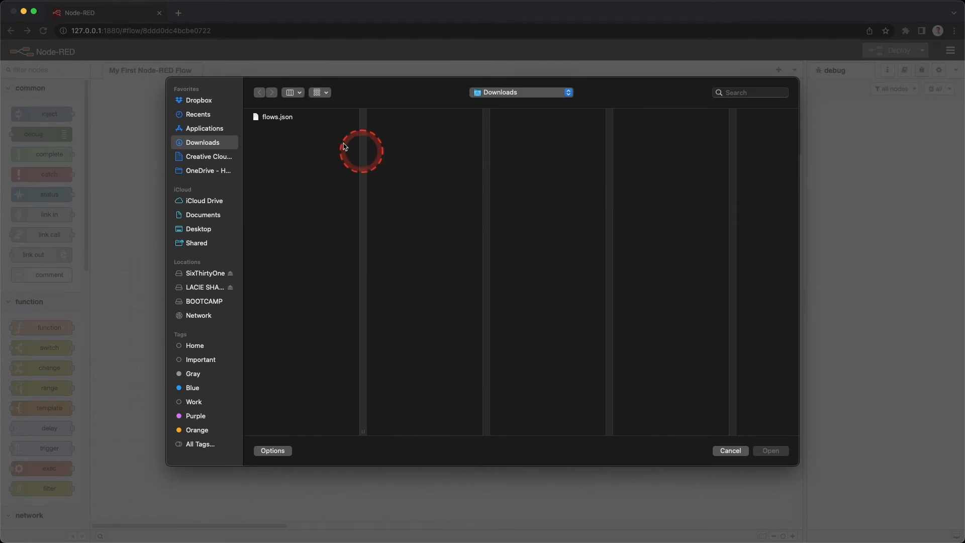
{"action": "left_click", "coordinate": [278, 116]}
{"action": "left_click", "coordinate": [769, 451]}
Step: Import the loaded flow as a copy of the existing nodes and open the imported My First Node-RED Flow
{"action": "left_click", "coordinate": [636, 425]}
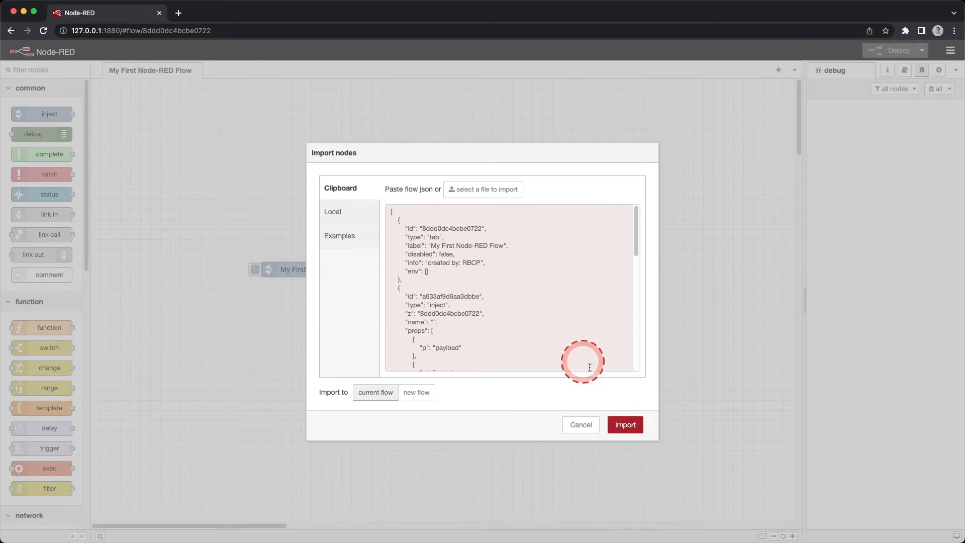
{"action": "left_click", "coordinate": [624, 426]}
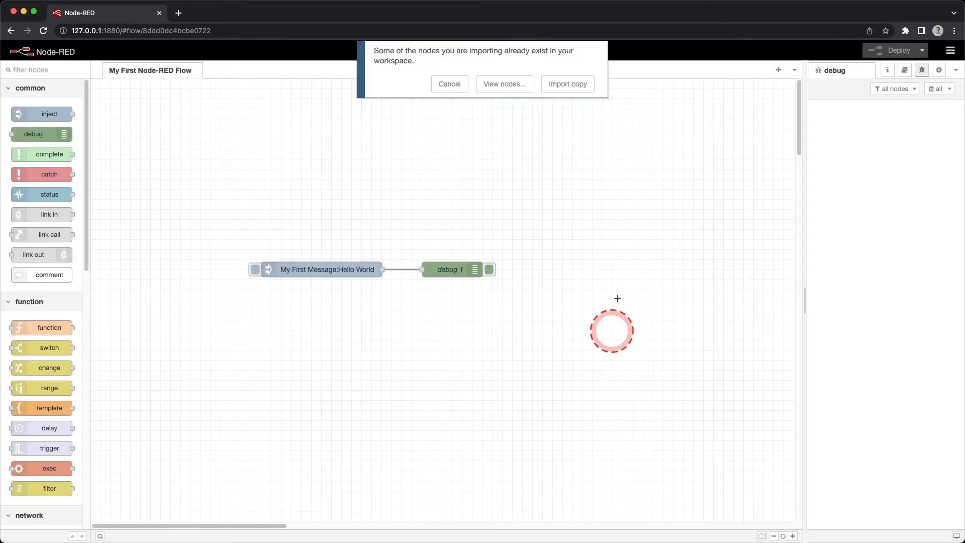
{"action": "left_click", "coordinate": [571, 84]}
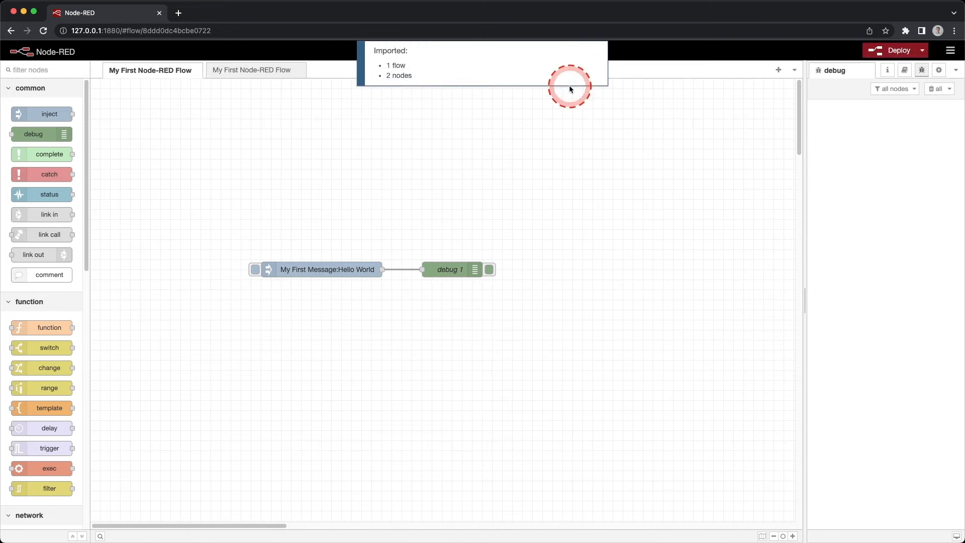
{"action": "left_click", "coordinate": [258, 73]}
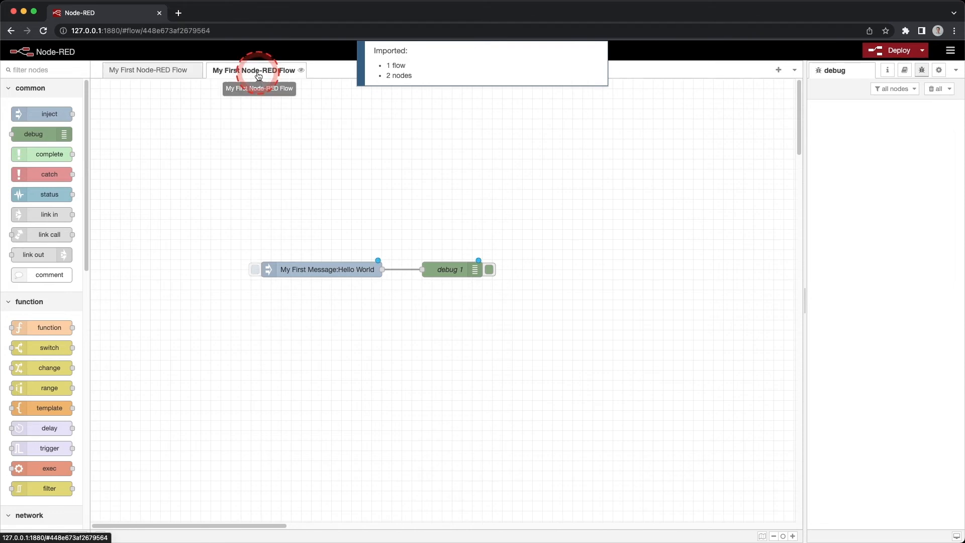
Step: Compare the original My First Node-RED Flow with its imported copy
{"action": "left_click", "coordinate": [155, 73]}
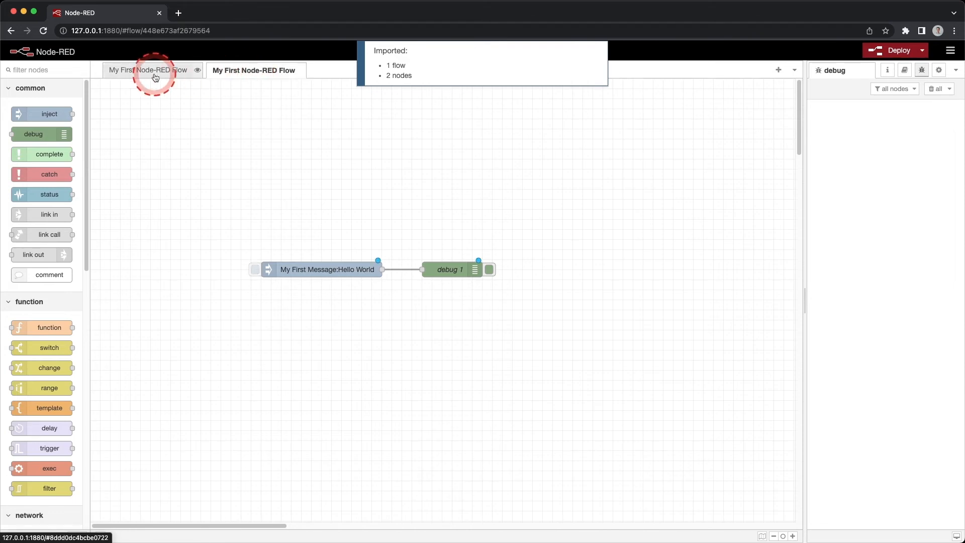
{"action": "left_click", "coordinate": [237, 75]}
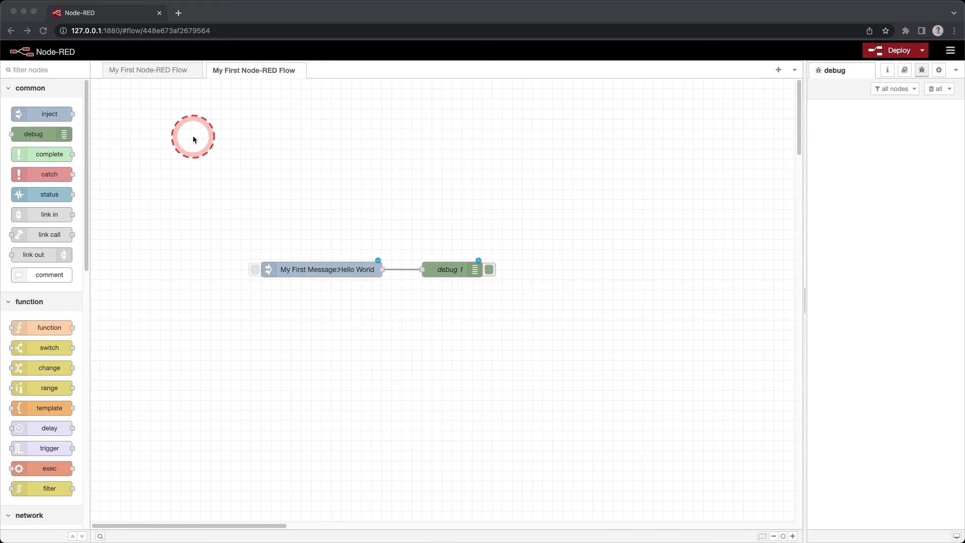
{"action": "left_click", "coordinate": [400, 223]}
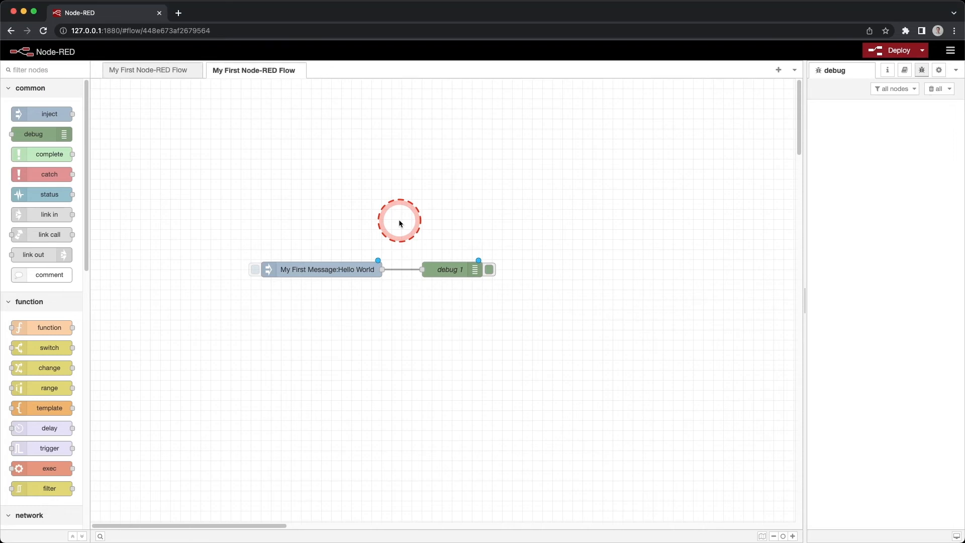
Step: In the original My First Node-RED Flow, select the connected inject and debug nodes and open the export for the selected nodes
{"action": "left_click", "coordinate": [168, 72]}
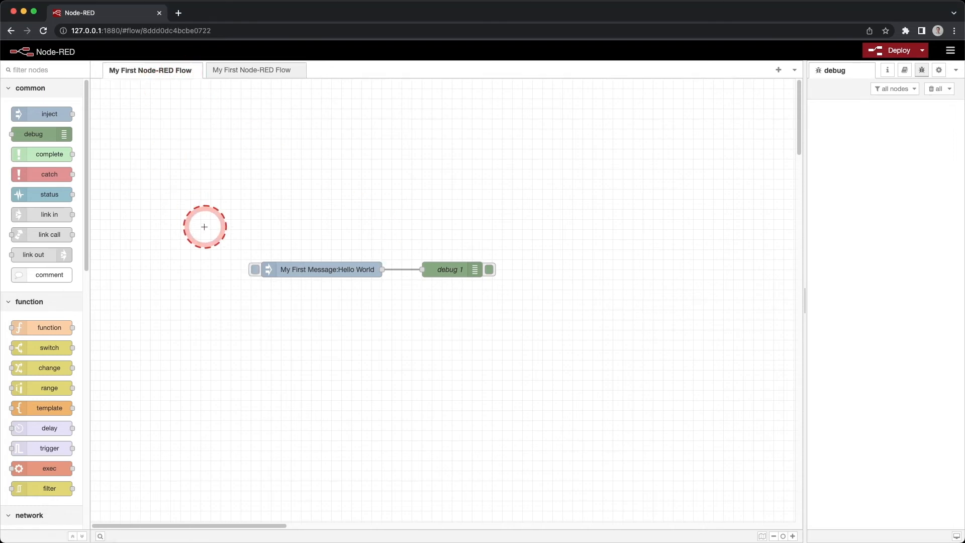
{"action": "left_click_drag", "start_coordinate": [203, 219], "coordinate": [590, 337]}
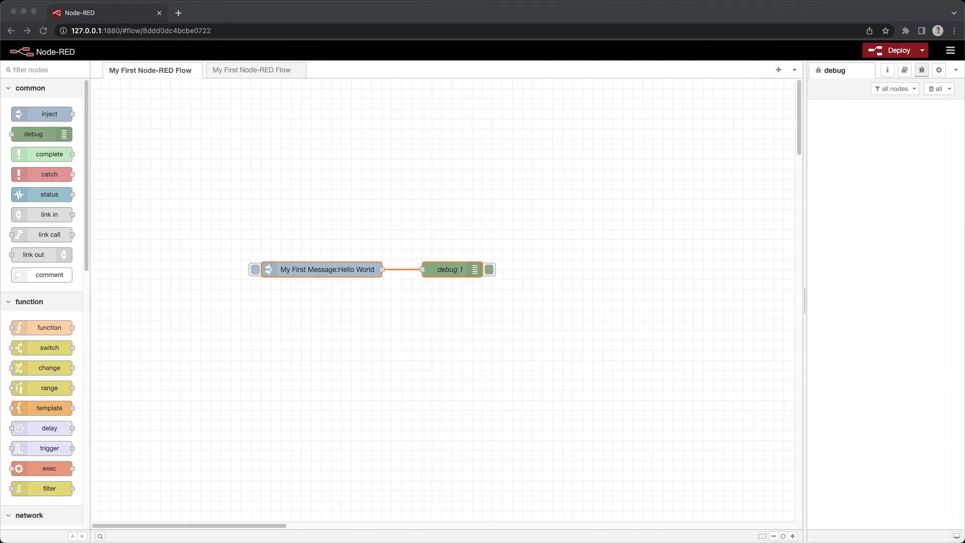
{"action": "left_click", "coordinate": [948, 56]}
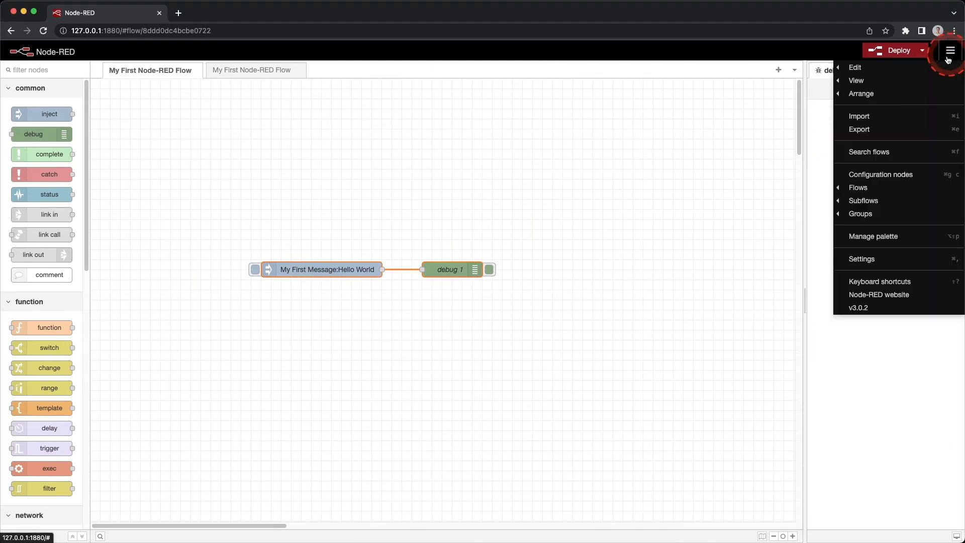
{"action": "left_click", "coordinate": [859, 129]}
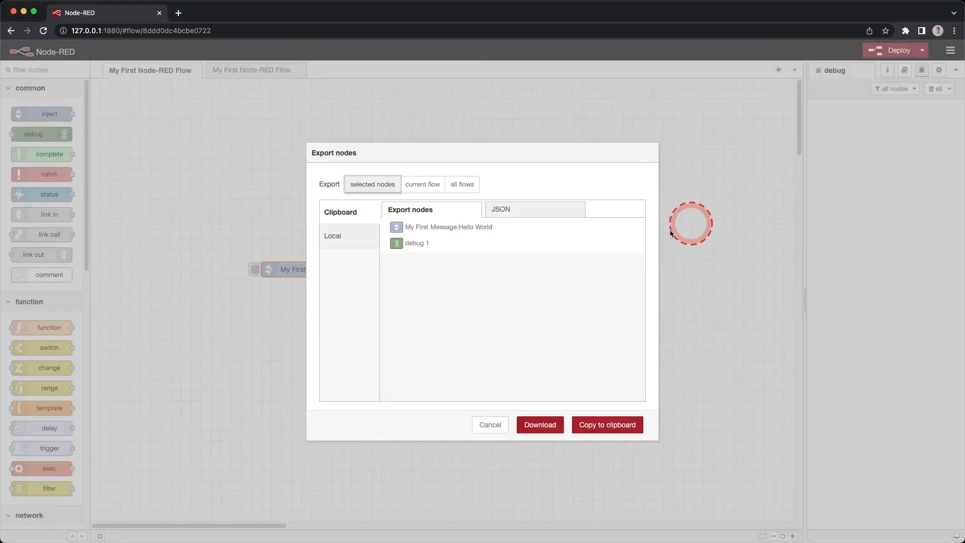
Step: Export the selected nodes to the Local library as My_First_Flow.json
{"action": "left_click", "coordinate": [353, 237]}
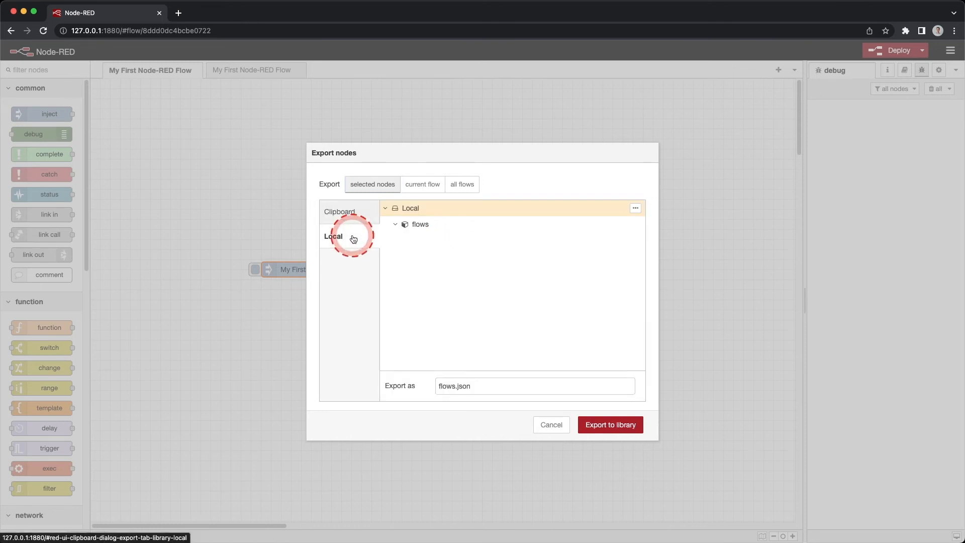
{"action": "left_click", "coordinate": [416, 230]}
{"action": "double_click", "coordinate": [449, 385]}
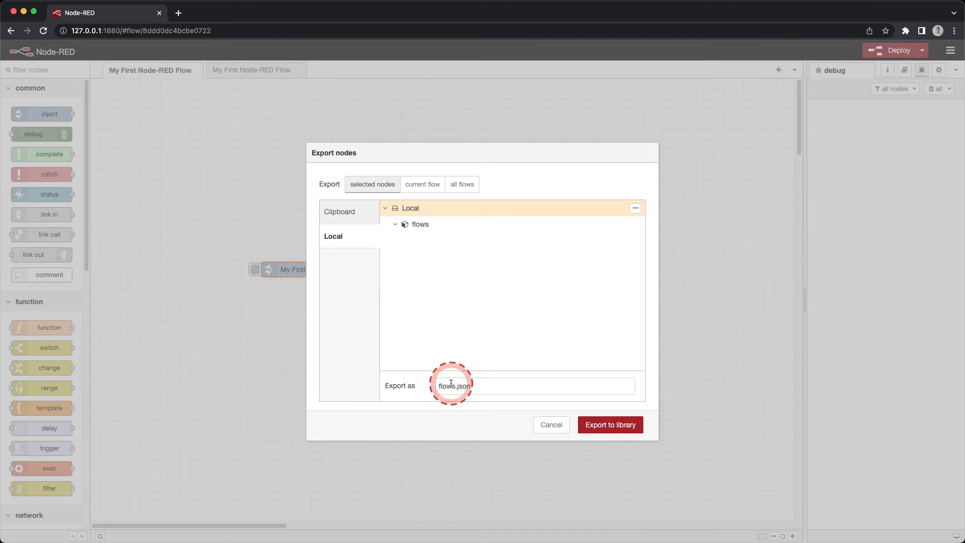
{"action": "type", "text": "My_Firs"}
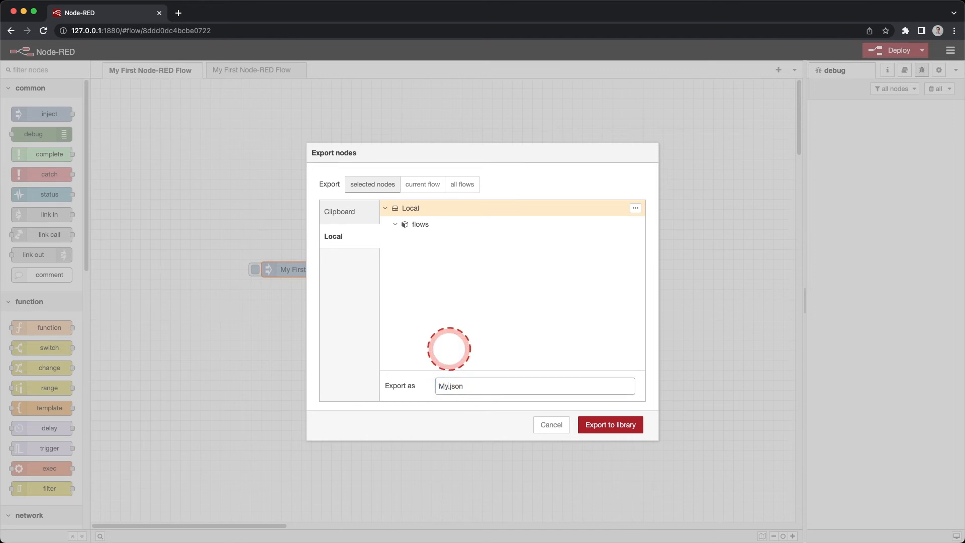
{"action": "type", "text": "t_Flow"}
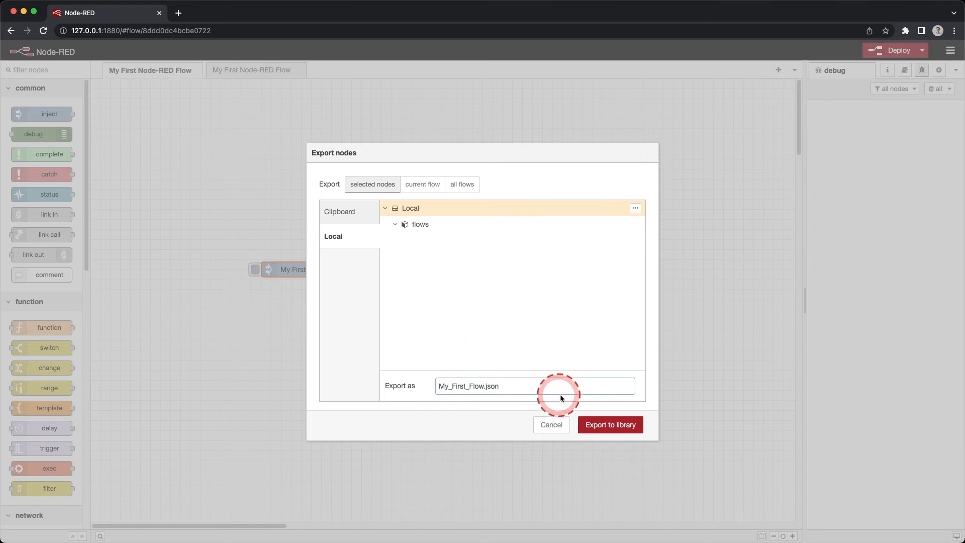
{"action": "left_click", "coordinate": [614, 424]}
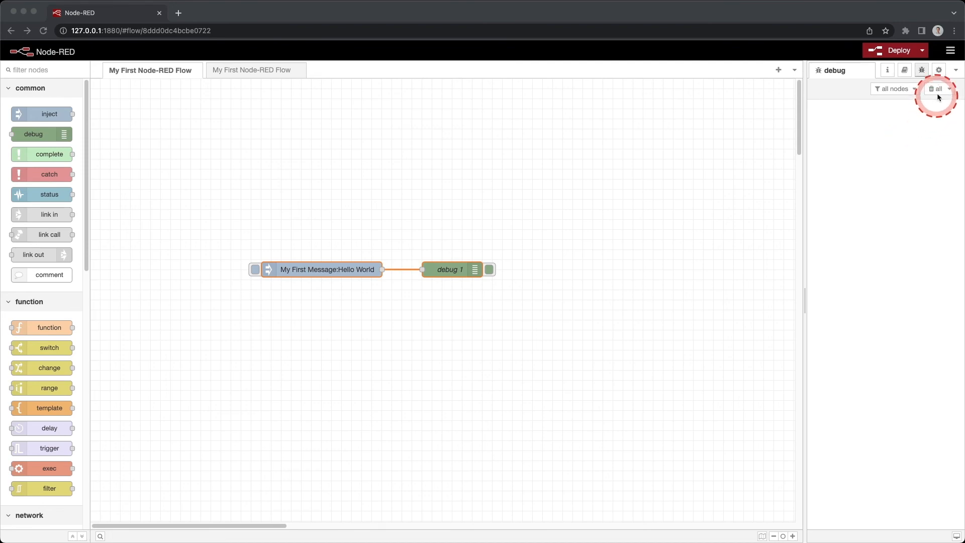
Step: Open the node import and choose My_First_Flow.json from the Local library, with the current flow as target
{"action": "left_click", "coordinate": [950, 50]}
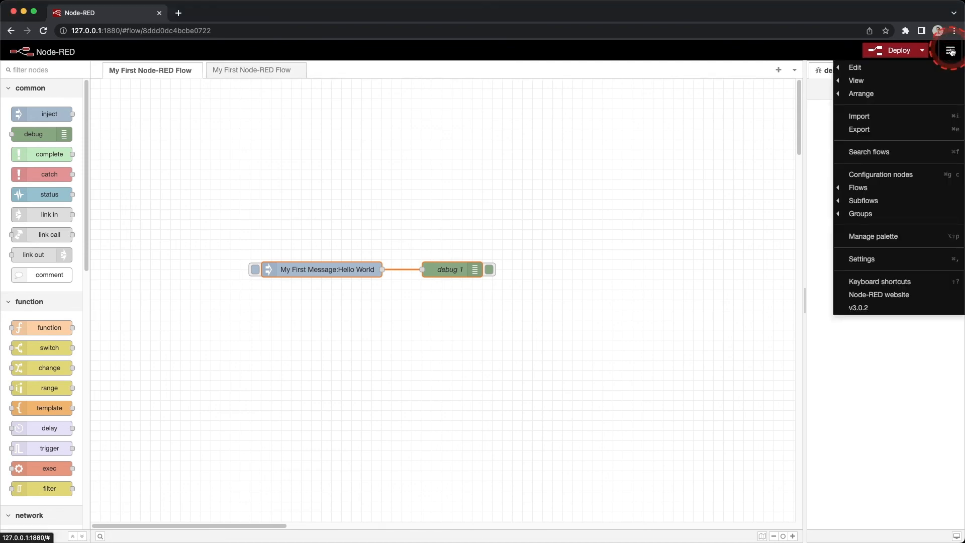
{"action": "left_click", "coordinate": [897, 118]}
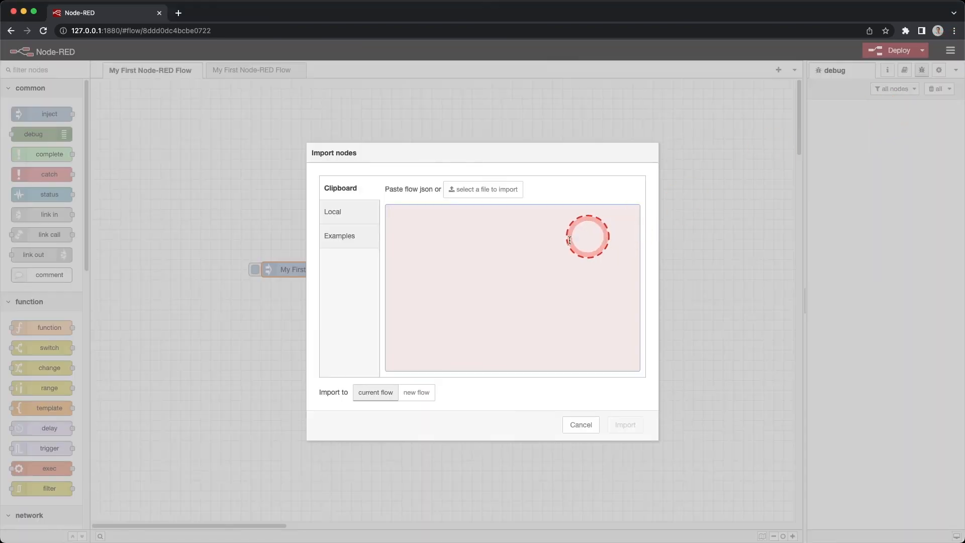
{"action": "left_click", "coordinate": [338, 211]}
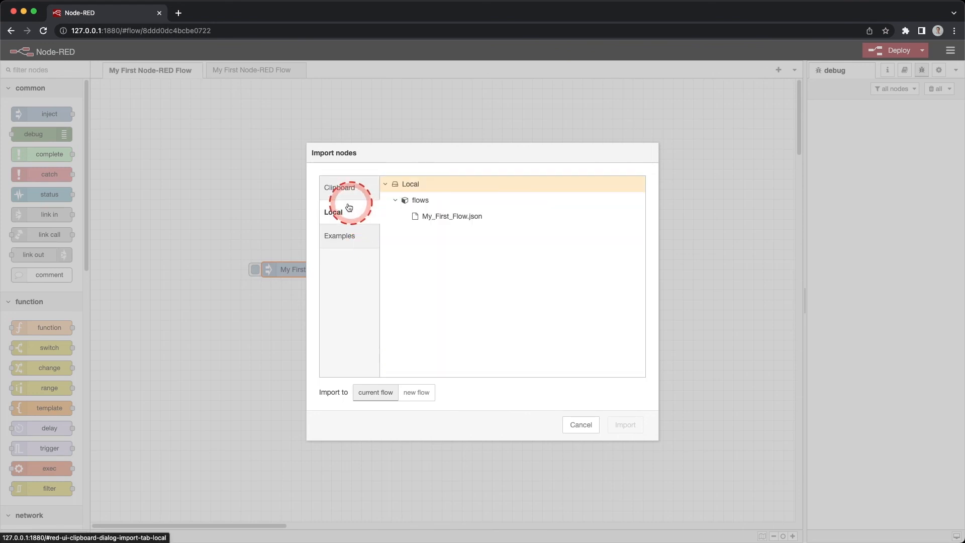
{"action": "left_click", "coordinate": [442, 217]}
Step: Import a copy of the chosen nodes and place it just below the original inject and debug pair
{"action": "left_click", "coordinate": [625, 425]}
{"action": "left_click", "coordinate": [571, 349]}
{"action": "left_click", "coordinate": [568, 83]}
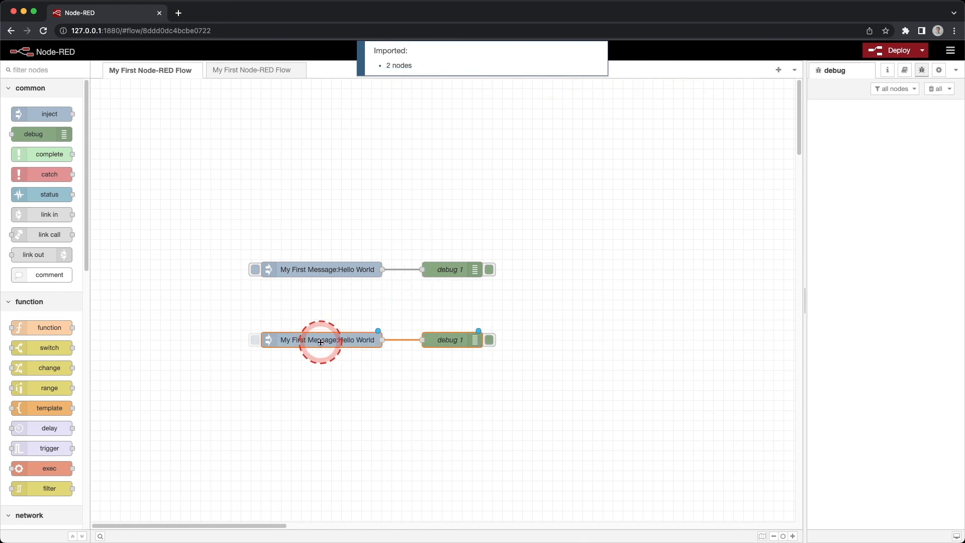
{"action": "left_click", "coordinate": [323, 318]}
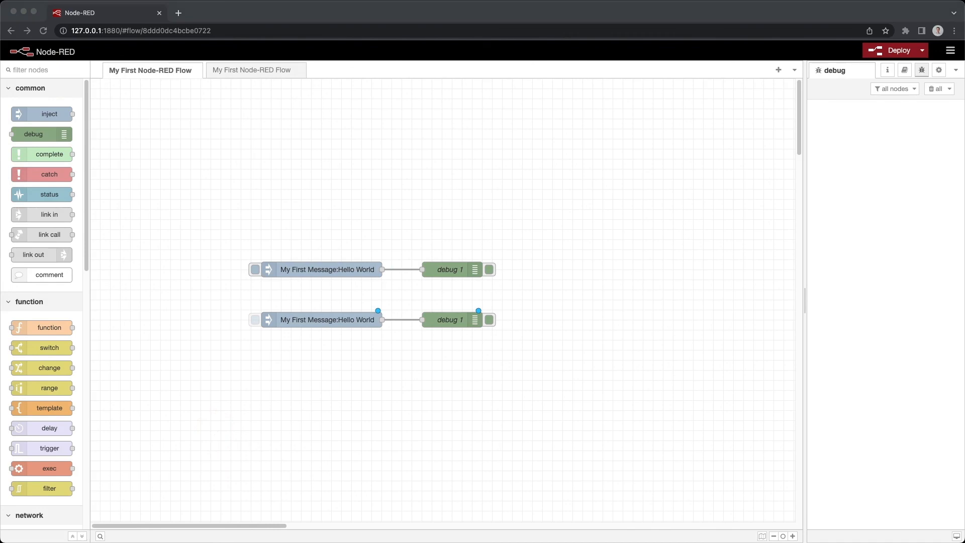
{"action": "left_click", "coordinate": [186, 375]}
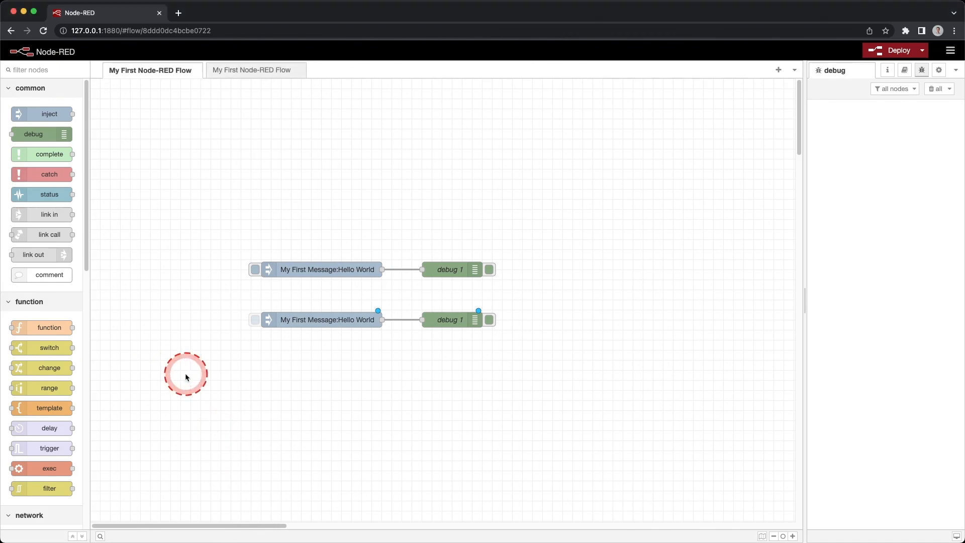